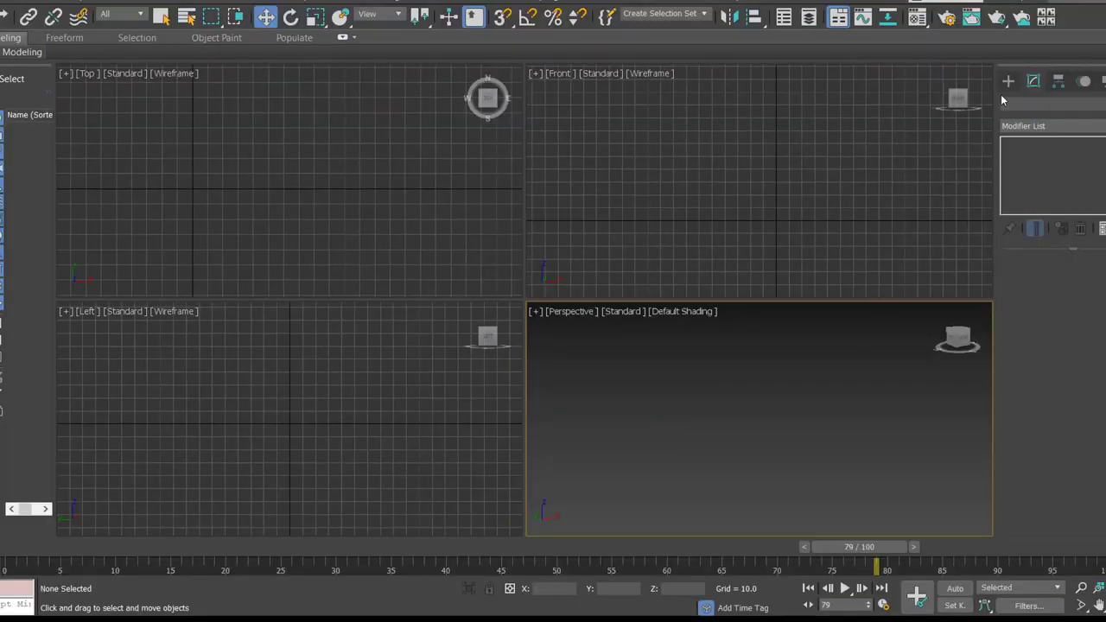
Draw a long thin box (Box001) across the Top view as the curtain rod
{"action": "left_click", "coordinate": [1008, 80]}
{"action": "left_click", "coordinate": [1037, 169]}
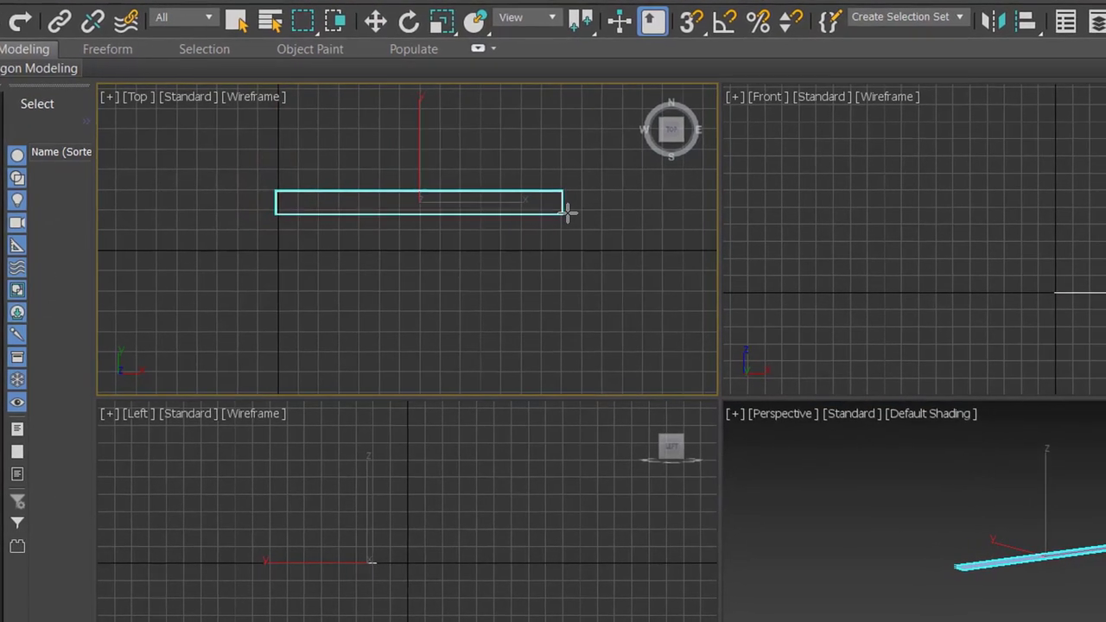
{"action": "left_click_drag", "start_coordinate": [425, 214], "coordinate": [590, 216]}
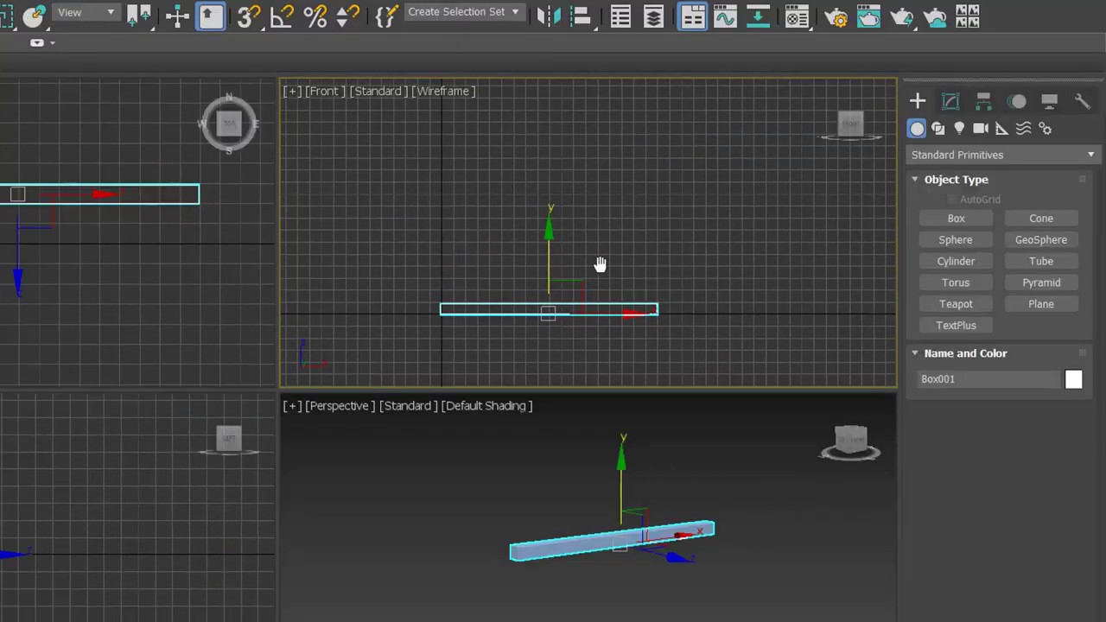
{"action": "scroll", "coordinate": [600, 264], "scroll_direction": "down", "scroll_amount": 3}
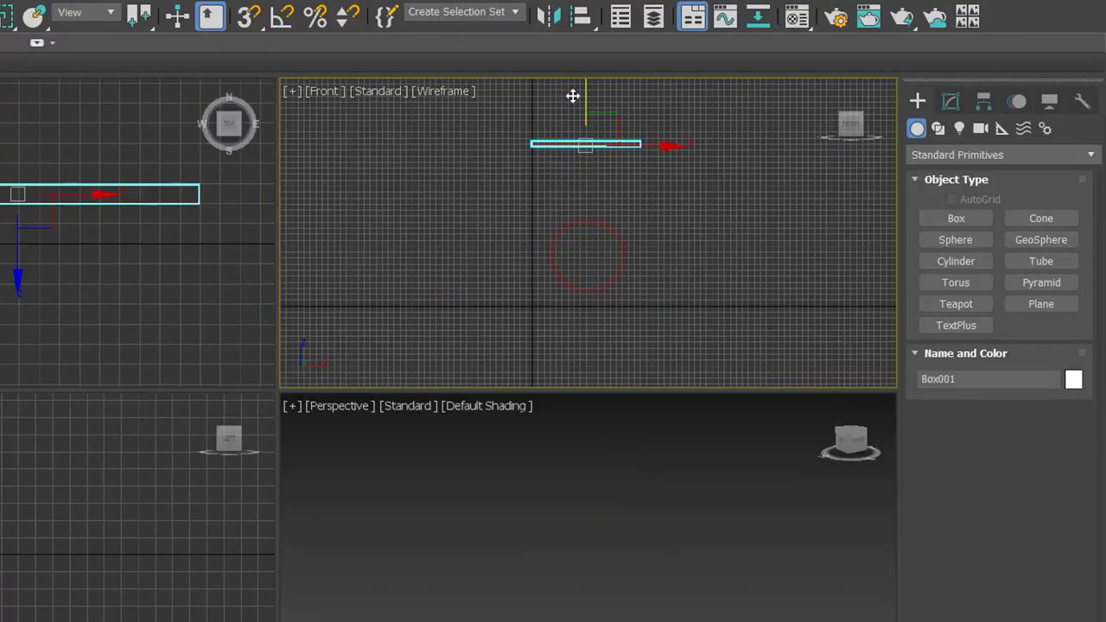
Maximize the Front view and widen the rod box to about 280.573
{"action": "key", "text": "alt+w"}
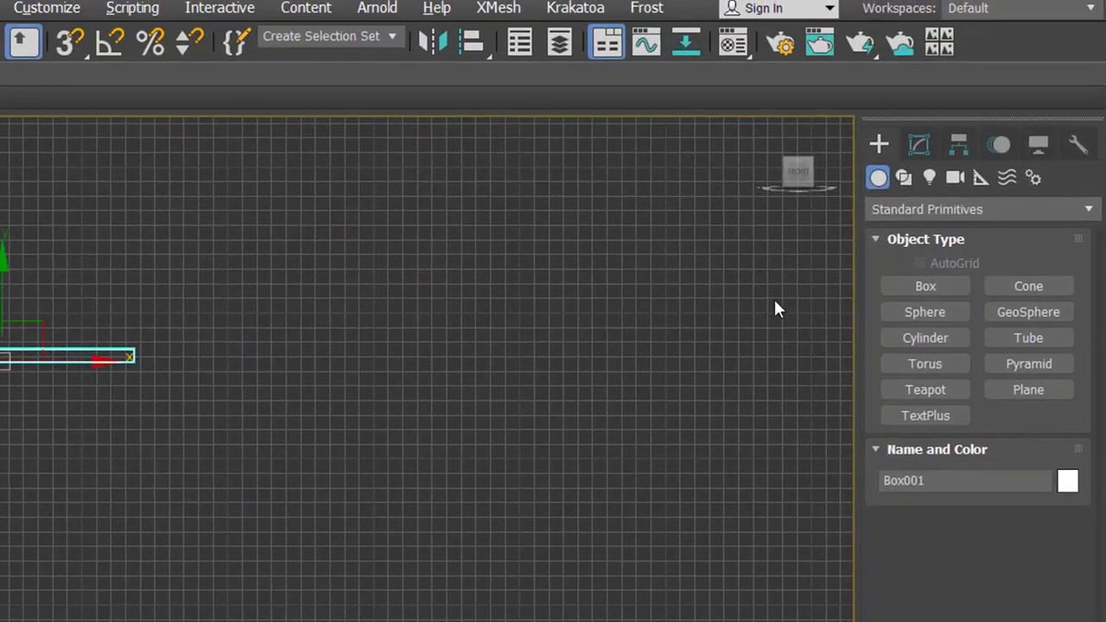
{"action": "left_click", "coordinate": [919, 145]}
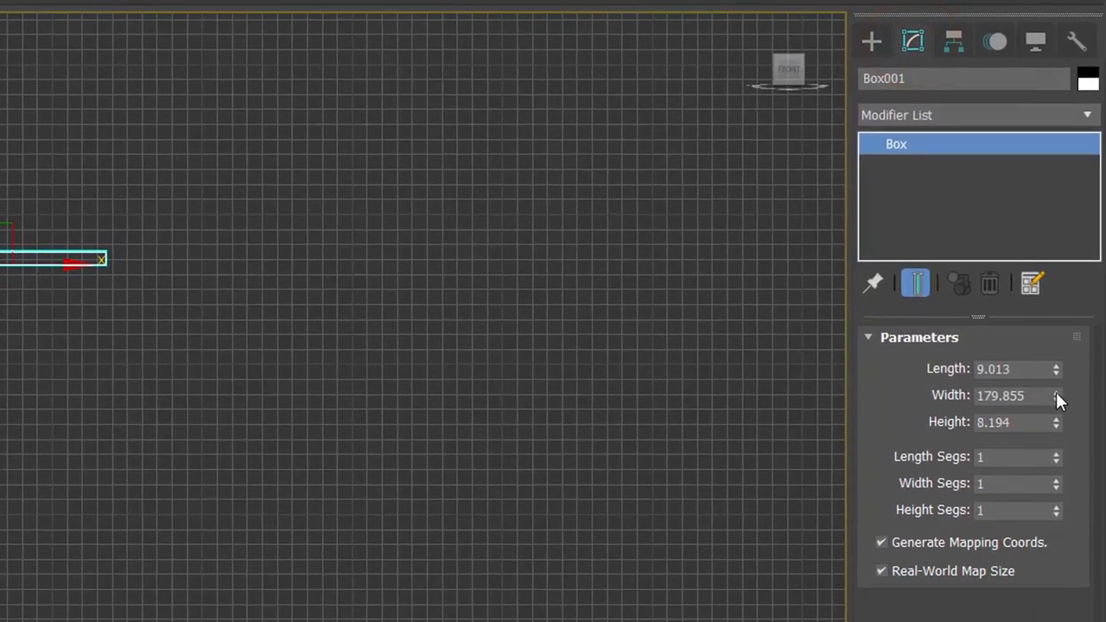
{"action": "left_click_drag", "start_coordinate": [1057, 393], "coordinate": [1051, 392]}
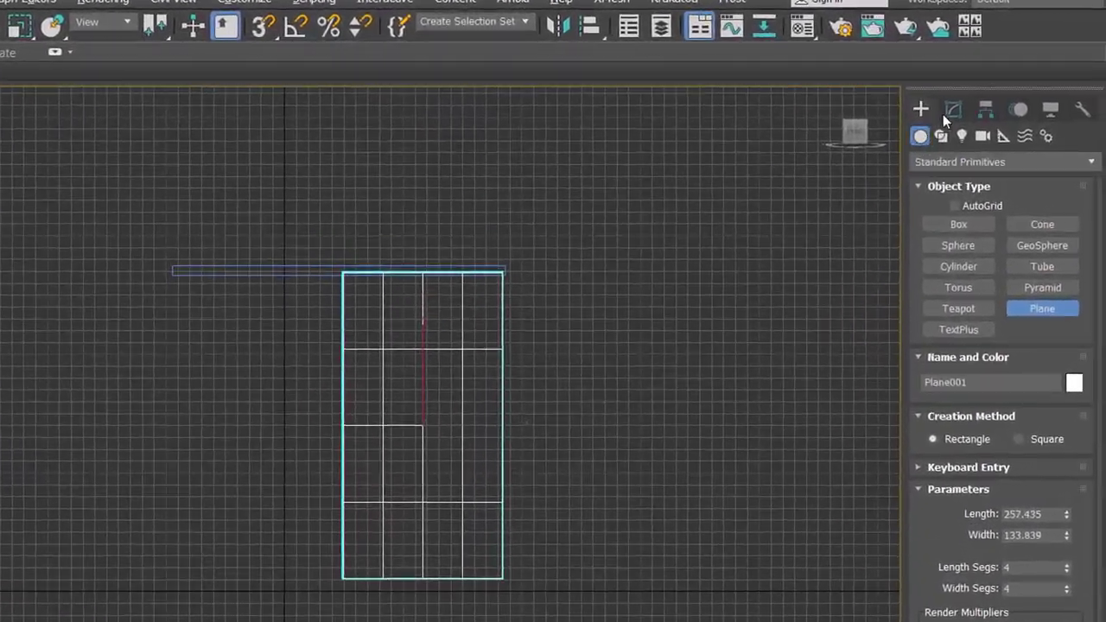
Give Plane001 70 length and 70 width segments, 9800 faces, and reselect it
{"action": "left_click", "coordinate": [1000, 98]}
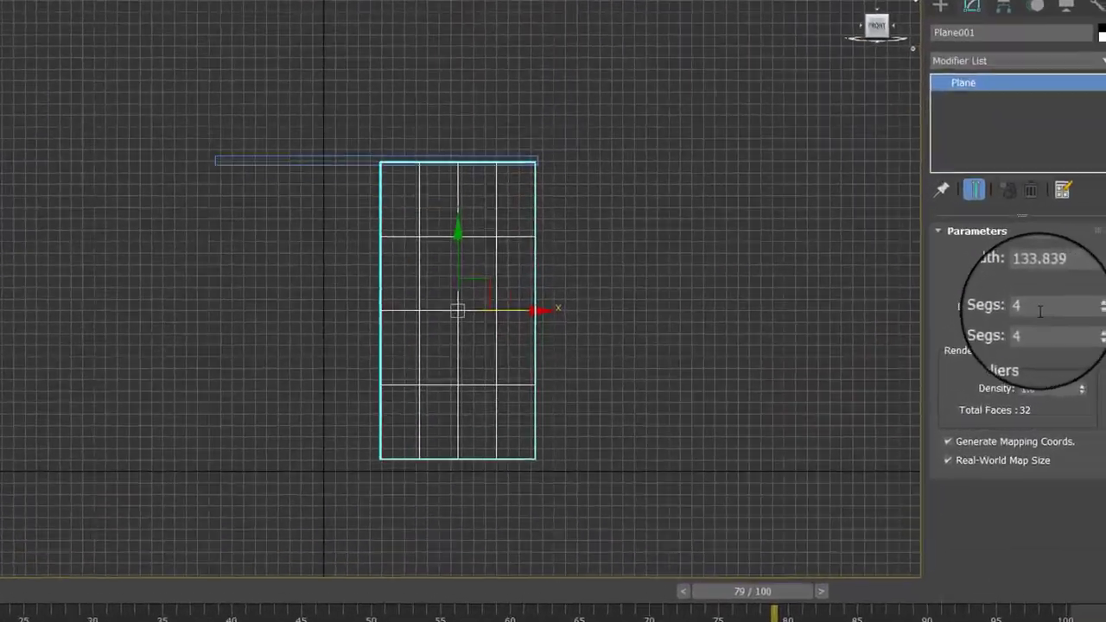
{"action": "double_click", "coordinate": [1076, 334]}
{"action": "type", "text": "7"}
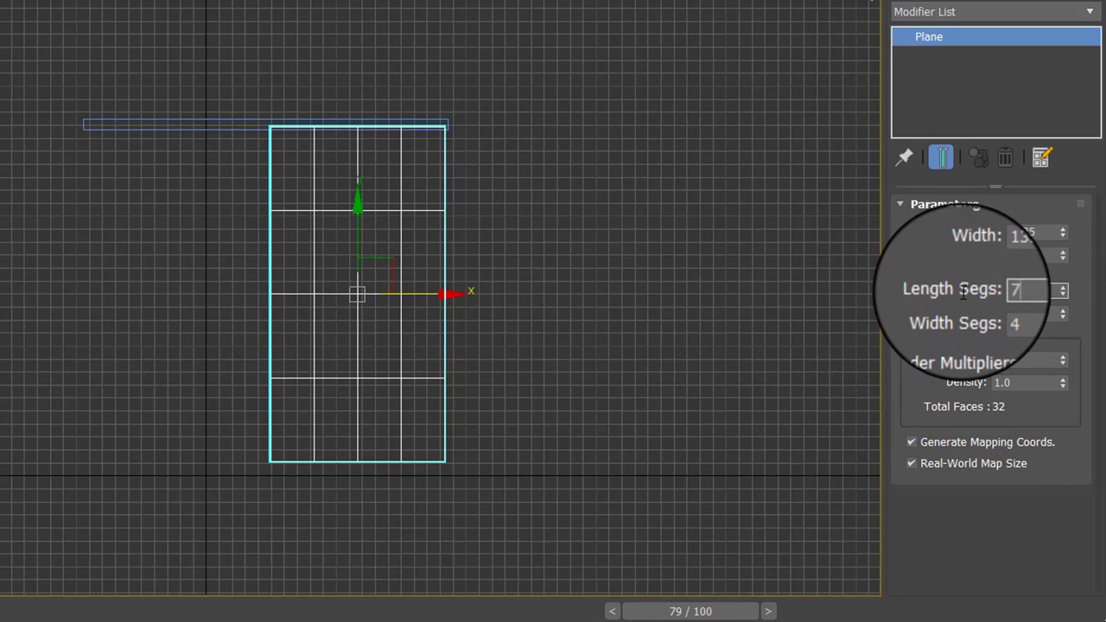
{"action": "type", "text": "0"}
{"action": "key", "text": "Tab"}
{"action": "type", "text": "70"}
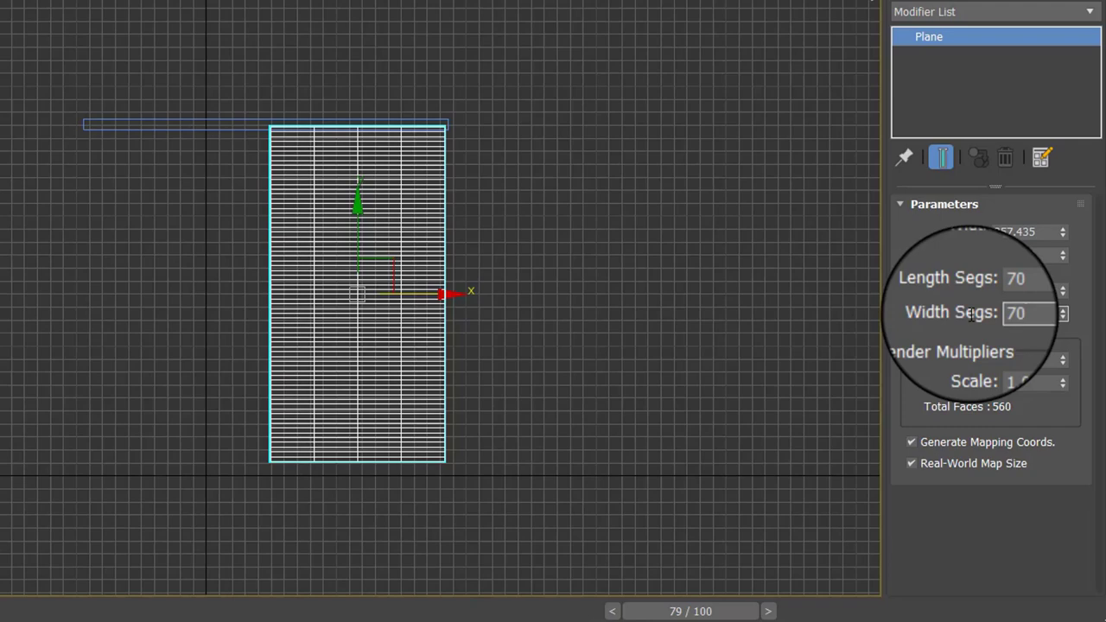
{"action": "key", "text": "Return"}
{"action": "left_click", "coordinate": [591, 258]}
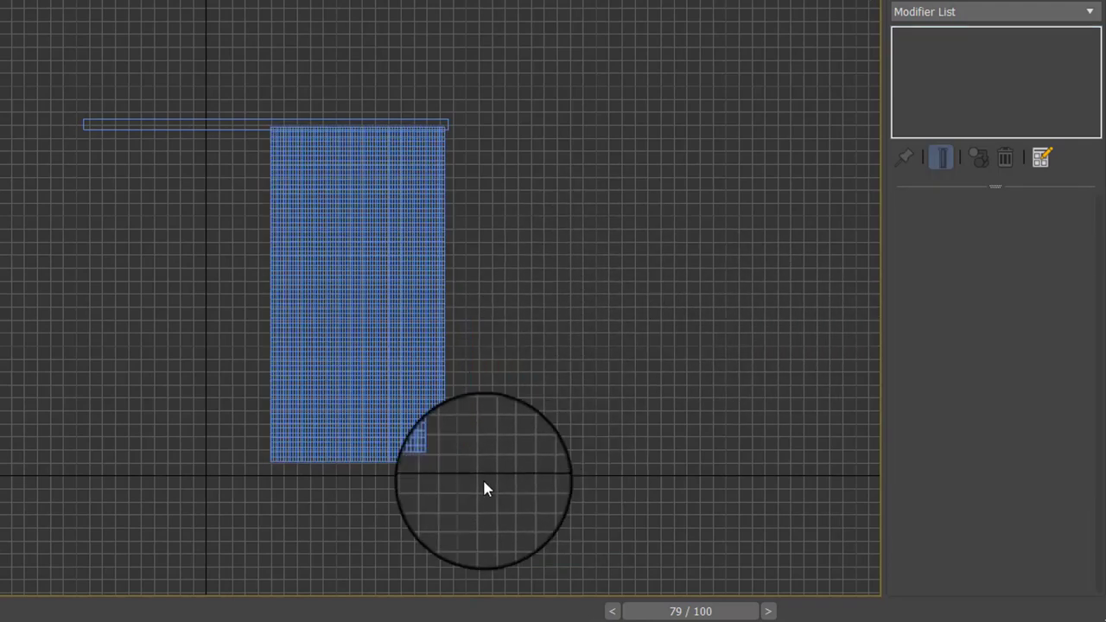
{"action": "mouse_move", "coordinate": [528, 487]}
{"action": "left_mouse_down"}
{"action": "mouse_move", "coordinate": [265, 352]}
{"action": "mouse_move", "coordinate": [257, 334]}
{"action": "left_mouse_up"}
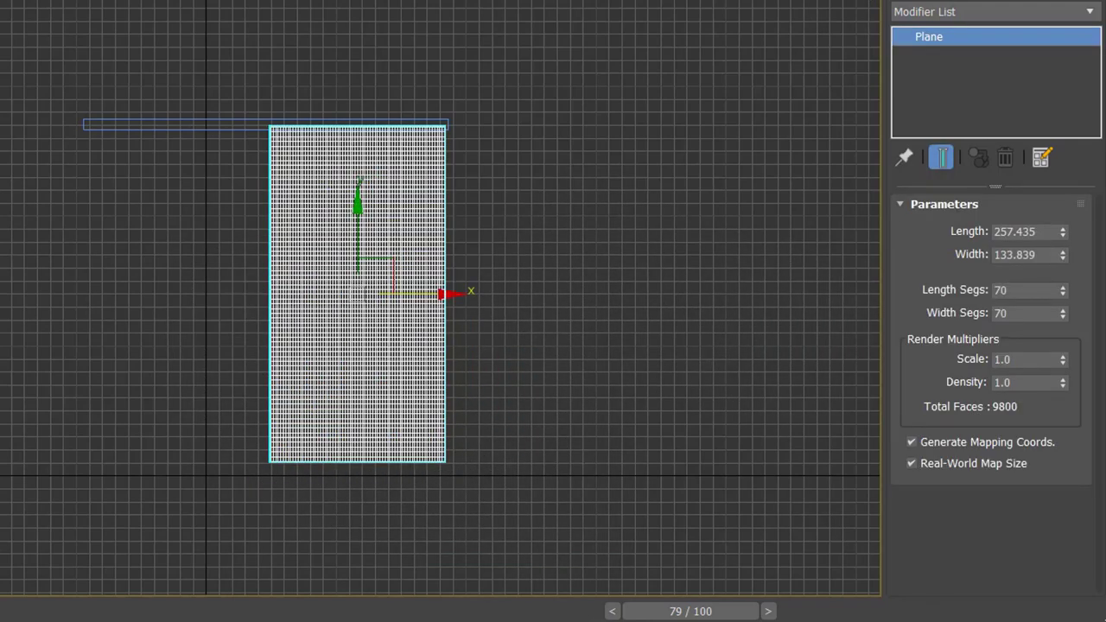
{"action": "left_click", "coordinate": [239, 9]}
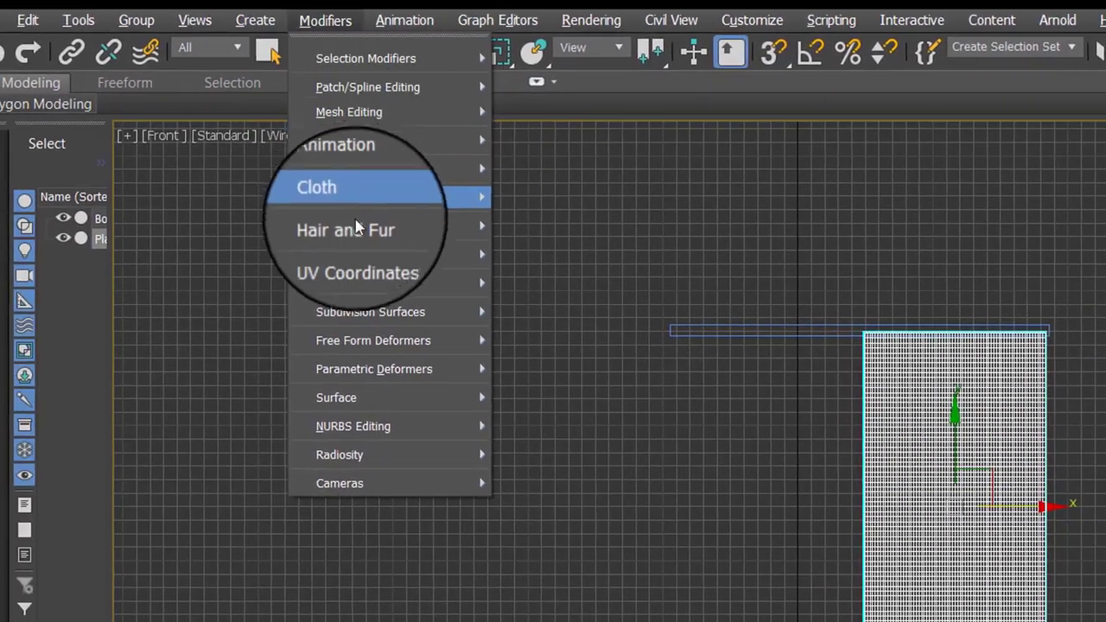
{"action": "mouse_move", "coordinate": [278, 192]}
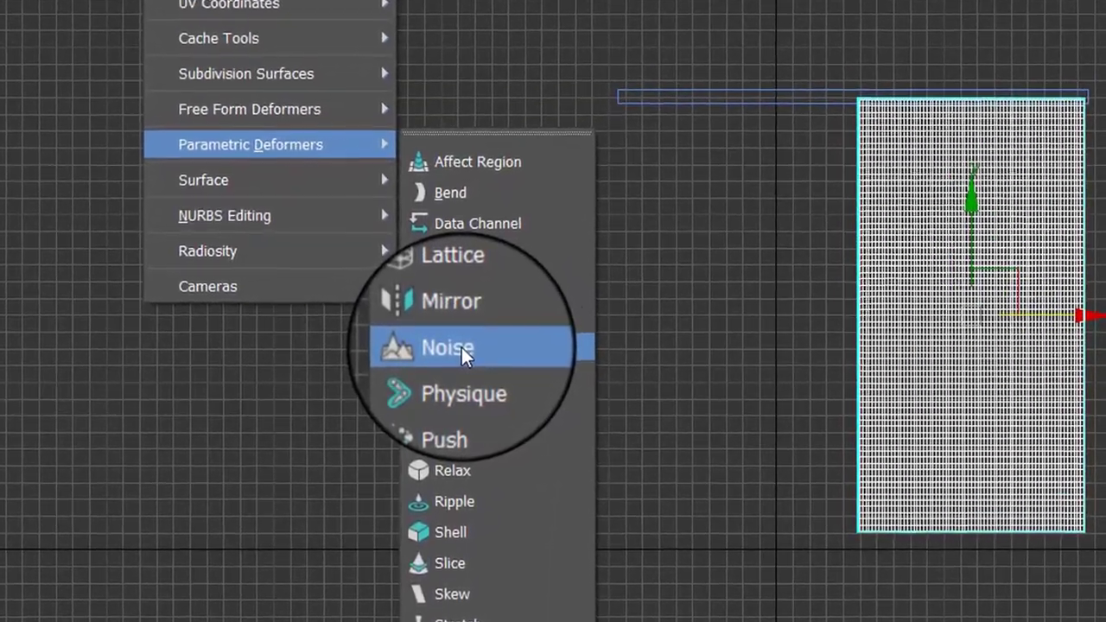
Add a Noise modifier to Plane001 with a Z strength of 10
{"action": "left_click", "coordinate": [462, 347]}
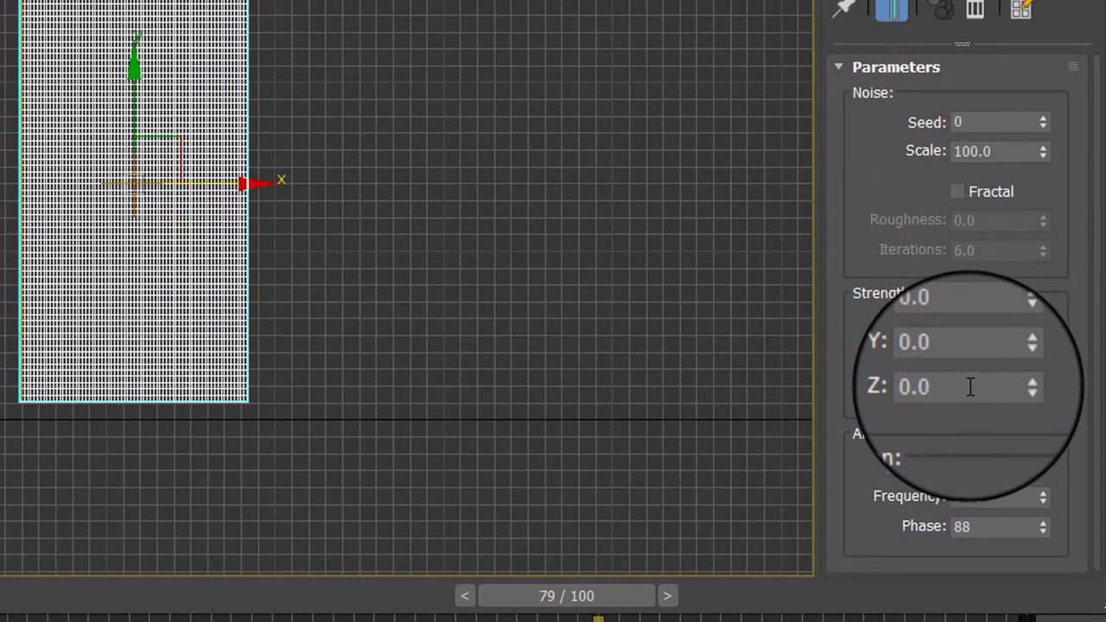
{"action": "left_click", "coordinate": [968, 380]}
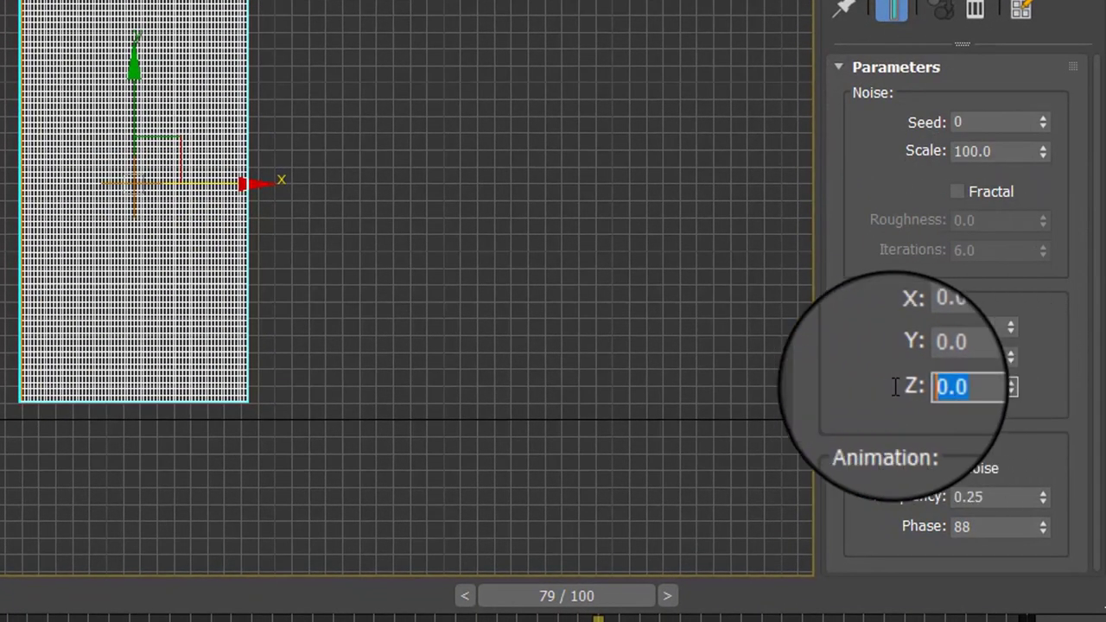
{"action": "type", "text": "1"}
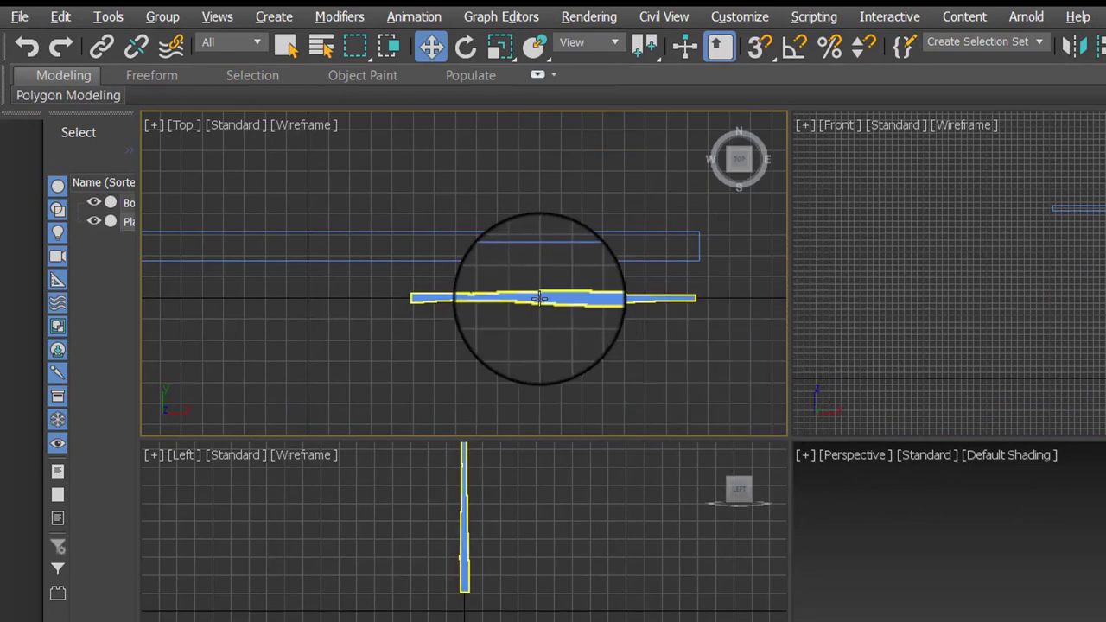
Move the curtain plane back under the rod and raise its Noise Z strength to 15
{"action": "left_click_drag", "start_coordinate": [553, 238], "coordinate": [548, 191]}
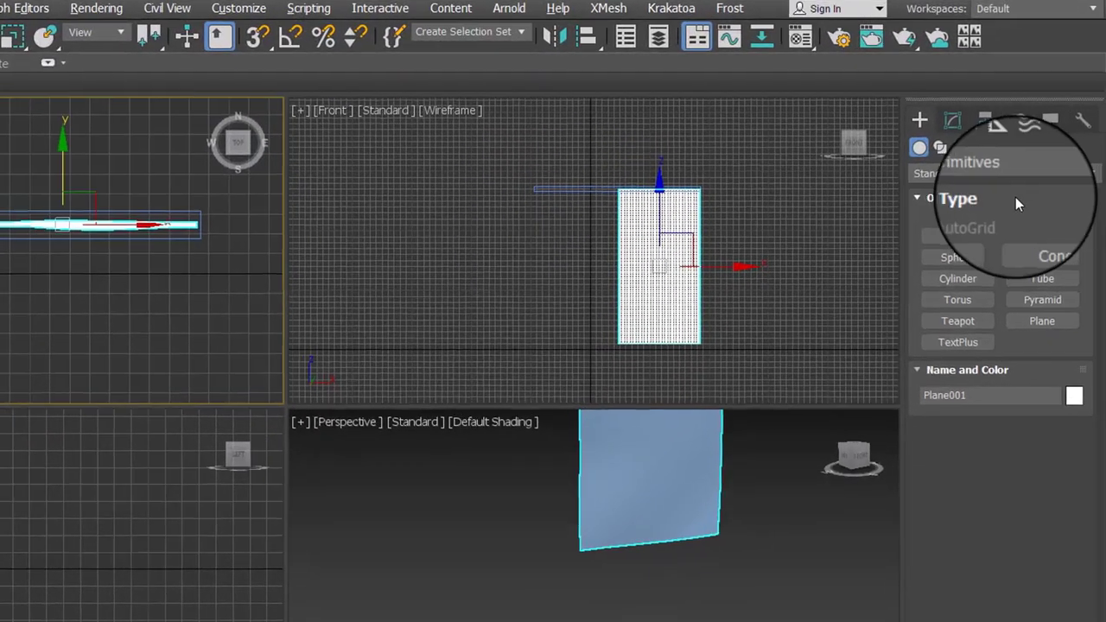
{"action": "left_click", "coordinate": [1028, 92]}
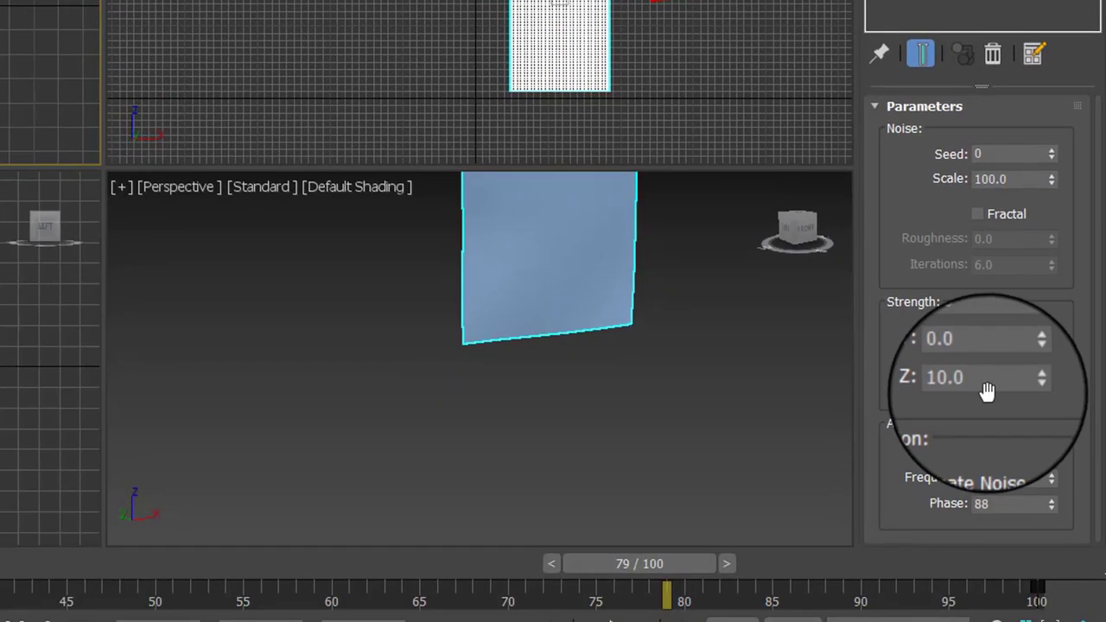
{"action": "left_click", "coordinate": [945, 383]}
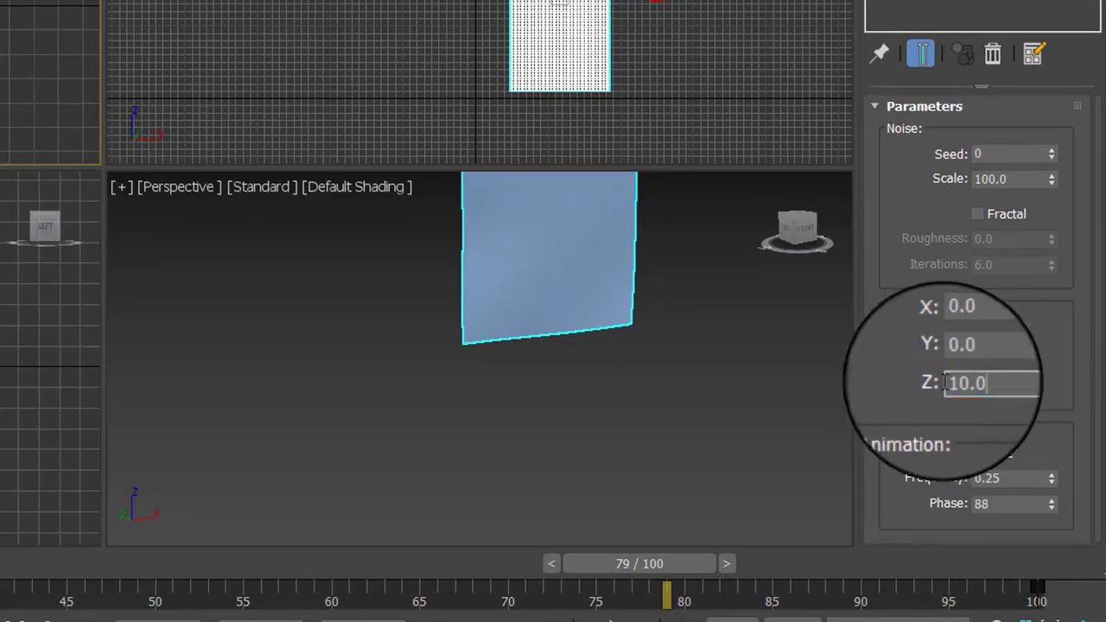
{"action": "double_click", "coordinate": [946, 383]}
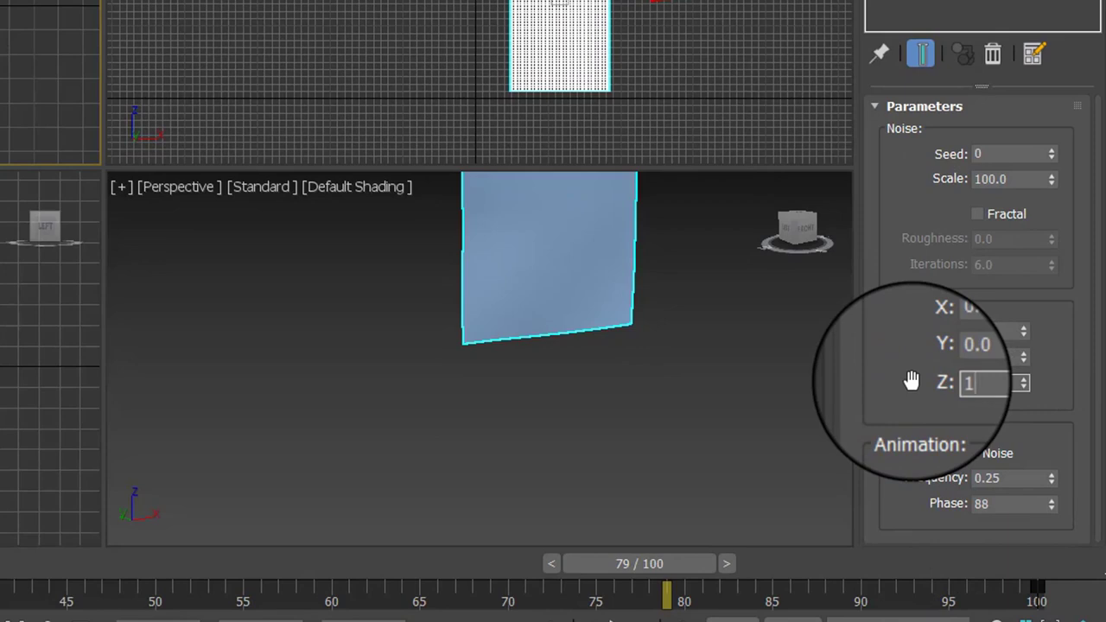
{"action": "type", "text": "5"}
{"action": "key", "text": "Return"}
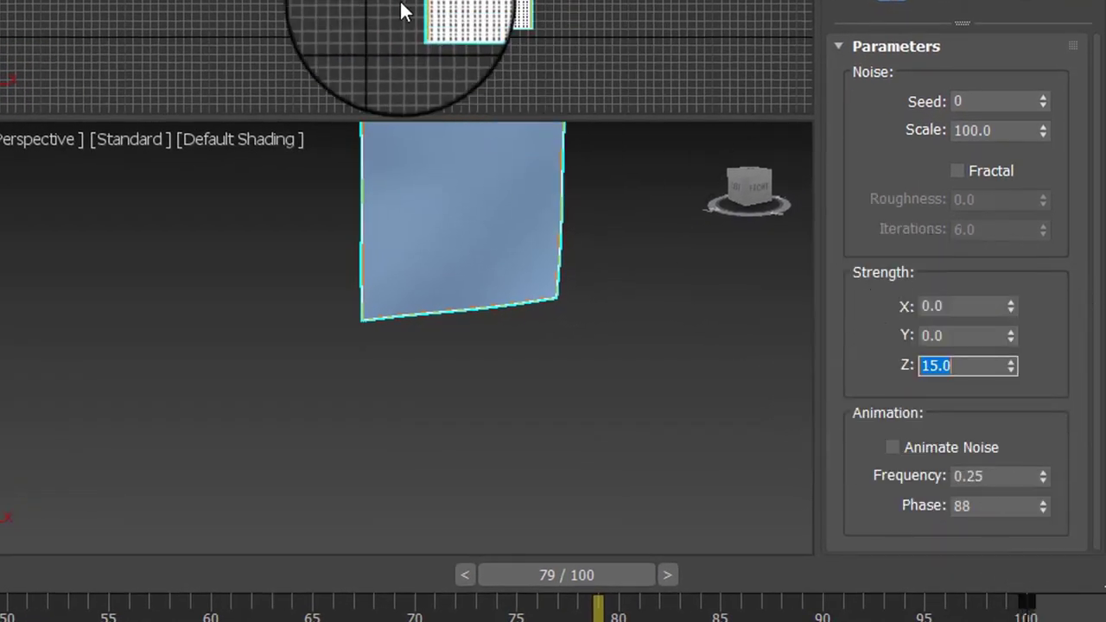
Maximize and zoom into the Front view, then select the curtain plane
{"action": "left_click", "coordinate": [302, 9]}
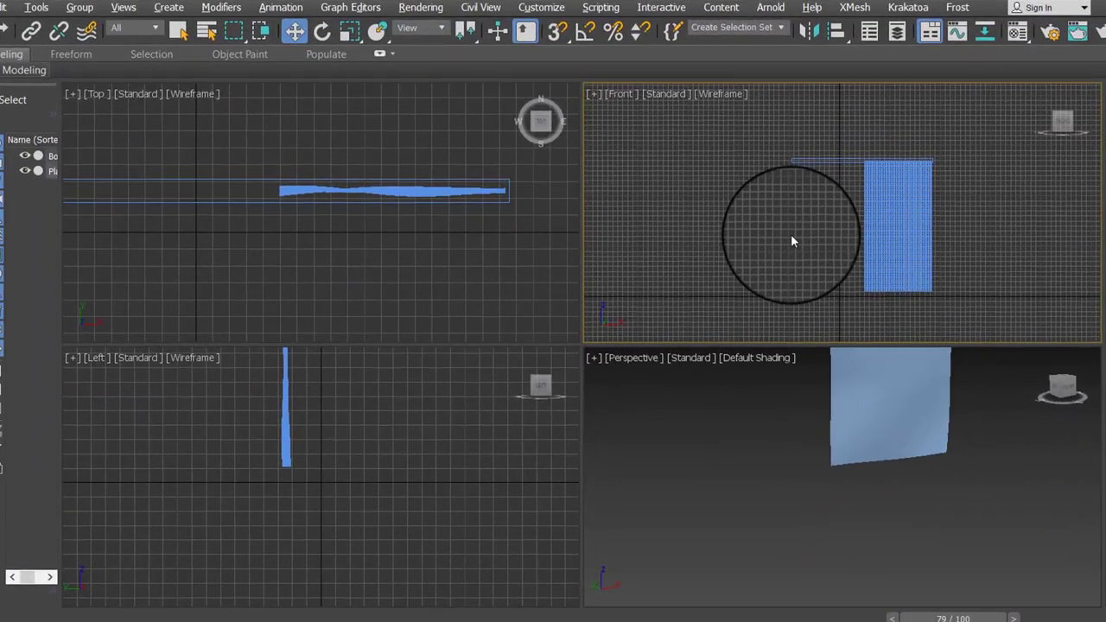
{"action": "key", "text": "alt+w"}
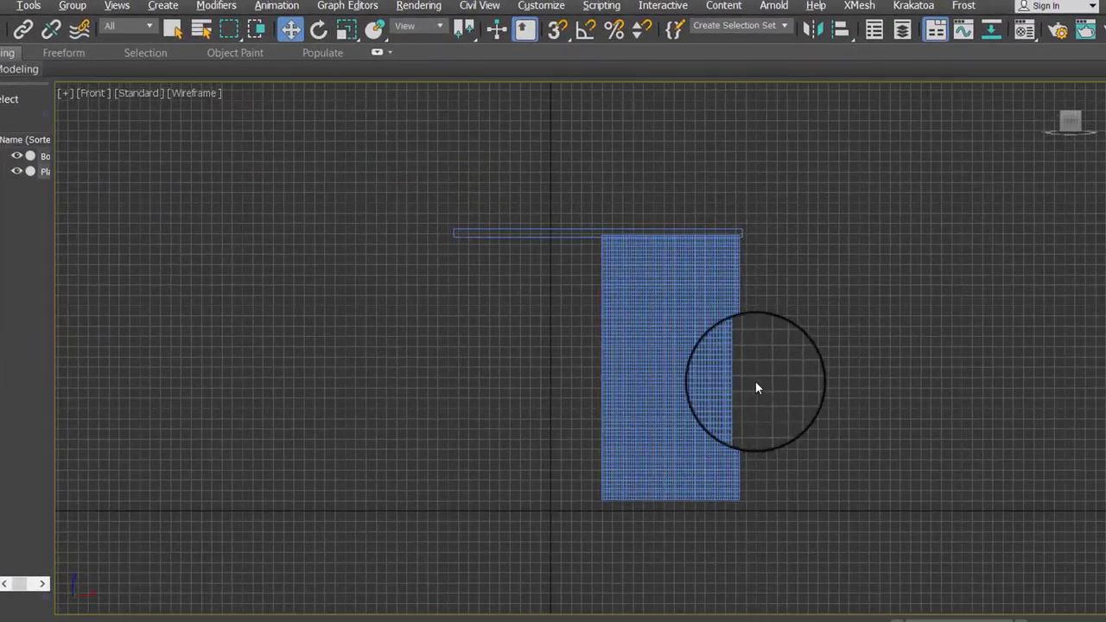
{"action": "scroll", "coordinate": [756, 381], "scroll_direction": "up", "scroll_amount": 2}
{"action": "left_click", "coordinate": [608, 348]}
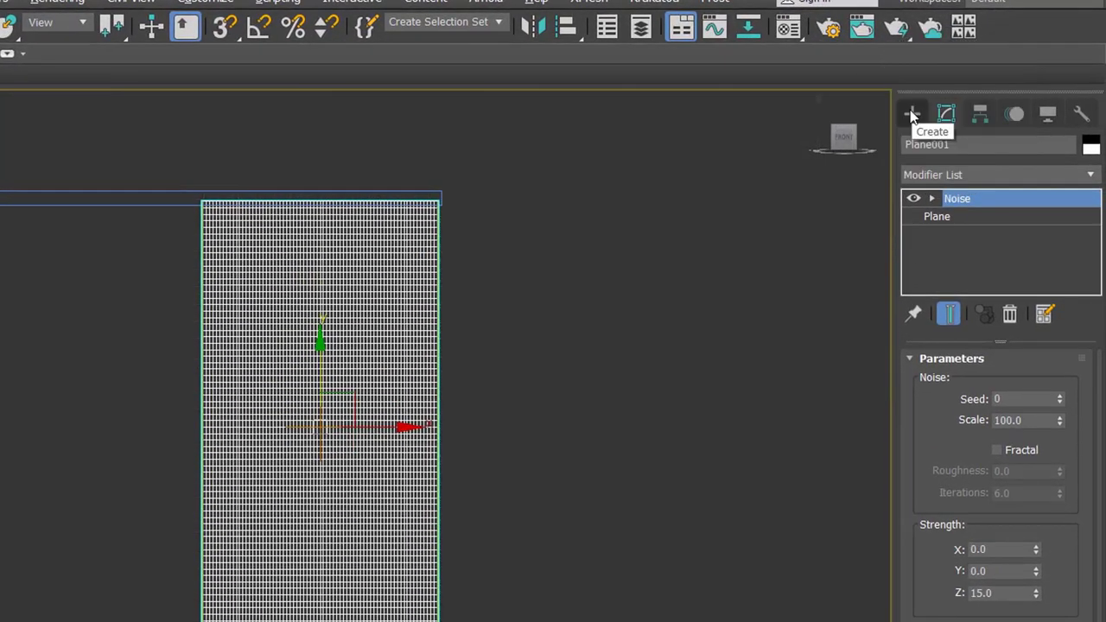
Shade the view, squeeze the Noise gizmo narrow along X, and set the seed to 10
{"action": "key", "text": "F3"}
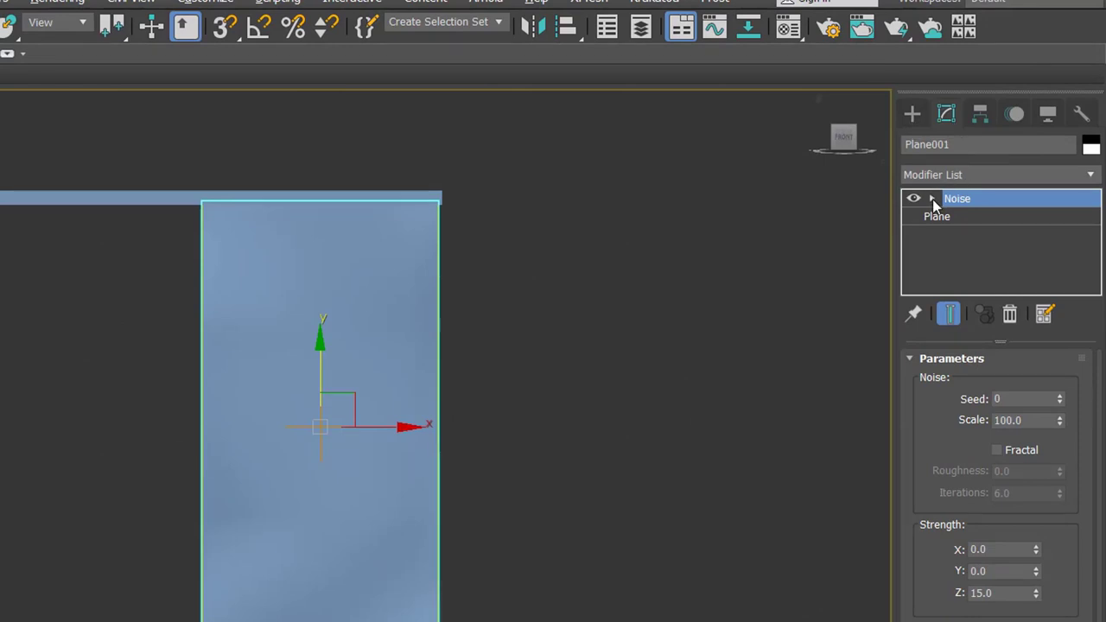
{"action": "left_click", "coordinate": [933, 199]}
{"action": "left_click", "coordinate": [961, 216]}
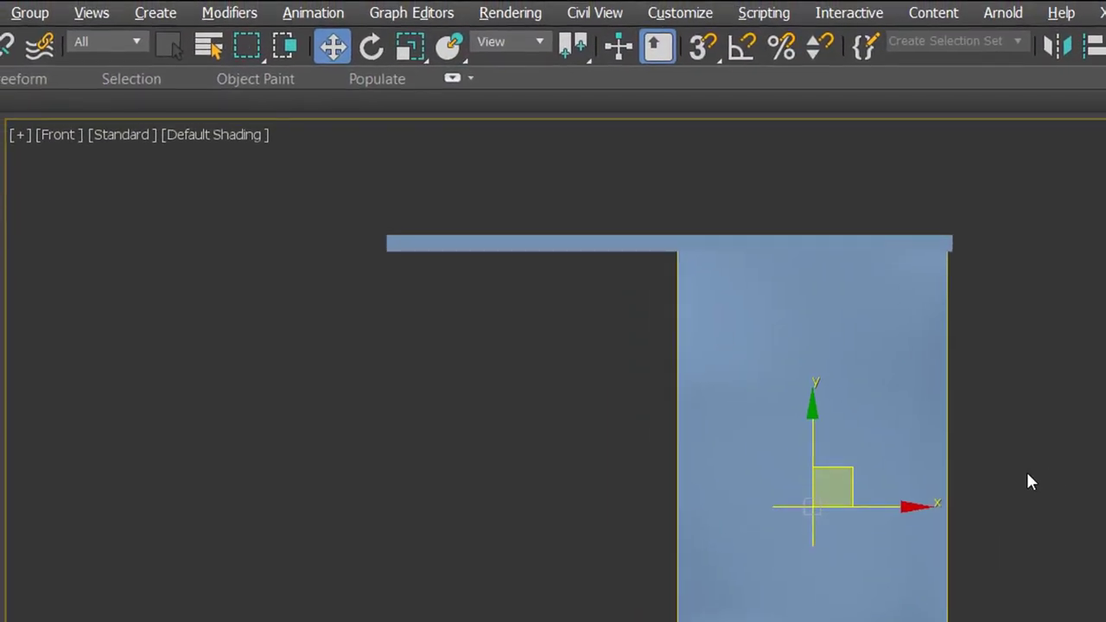
{"action": "key", "text": "r"}
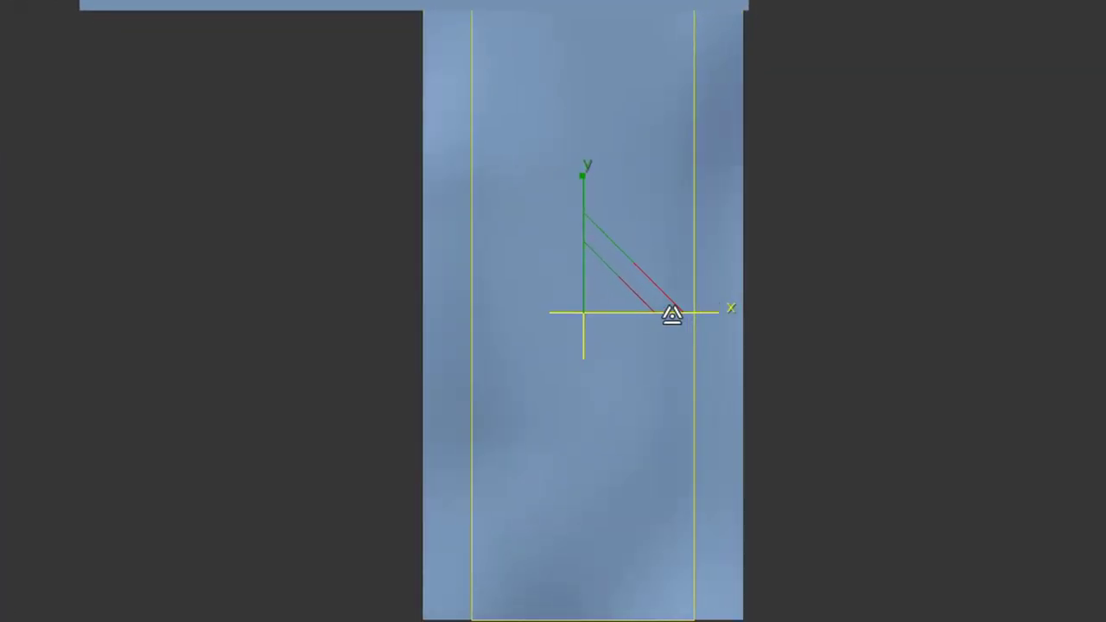
{"action": "mouse_move", "coordinate": [673, 314]}
{"action": "left_mouse_down"}
{"action": "mouse_move", "coordinate": [502, 317]}
{"action": "mouse_move", "coordinate": [178, 256]}
{"action": "mouse_move", "coordinate": [75, 259]}
{"action": "left_mouse_up"}
{"action": "scroll", "coordinate": [691, 363], "scroll_direction": "down", "scroll_amount": 3}
{"action": "scroll", "coordinate": [670, 327], "scroll_direction": "down", "scroll_amount": 1}
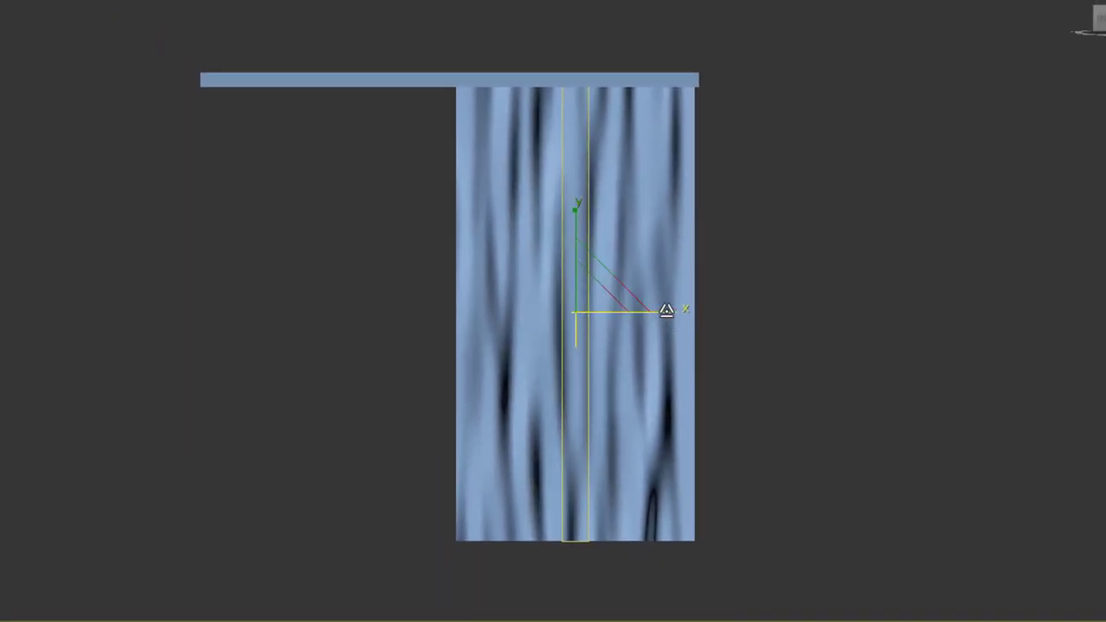
{"action": "left_click_drag", "start_coordinate": [666, 311], "coordinate": [640, 313]}
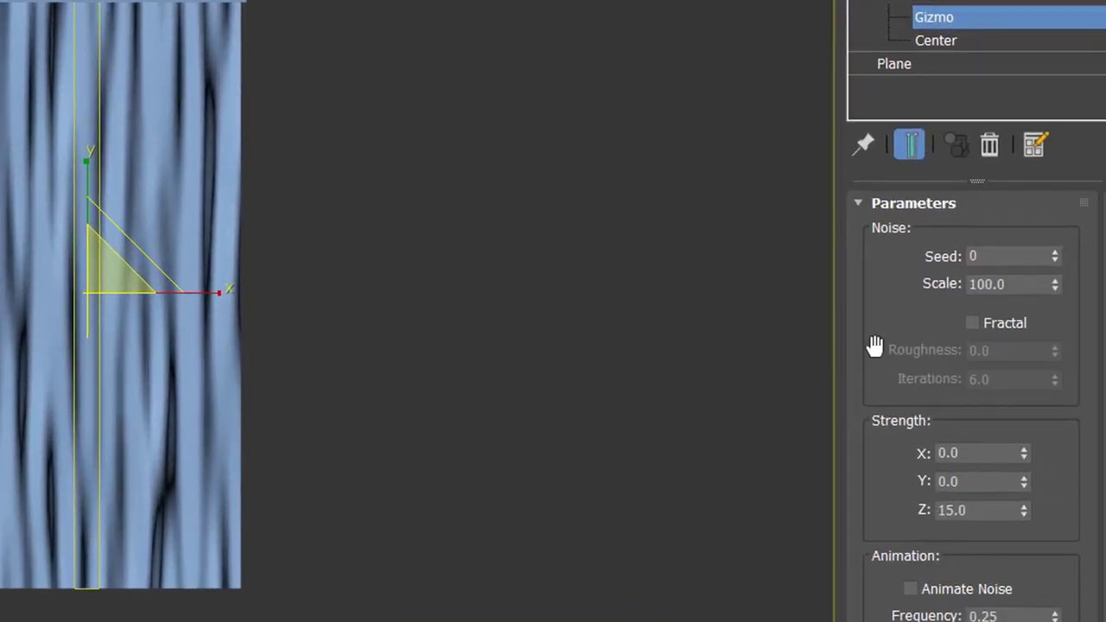
{"action": "double_click", "coordinate": [973, 249]}
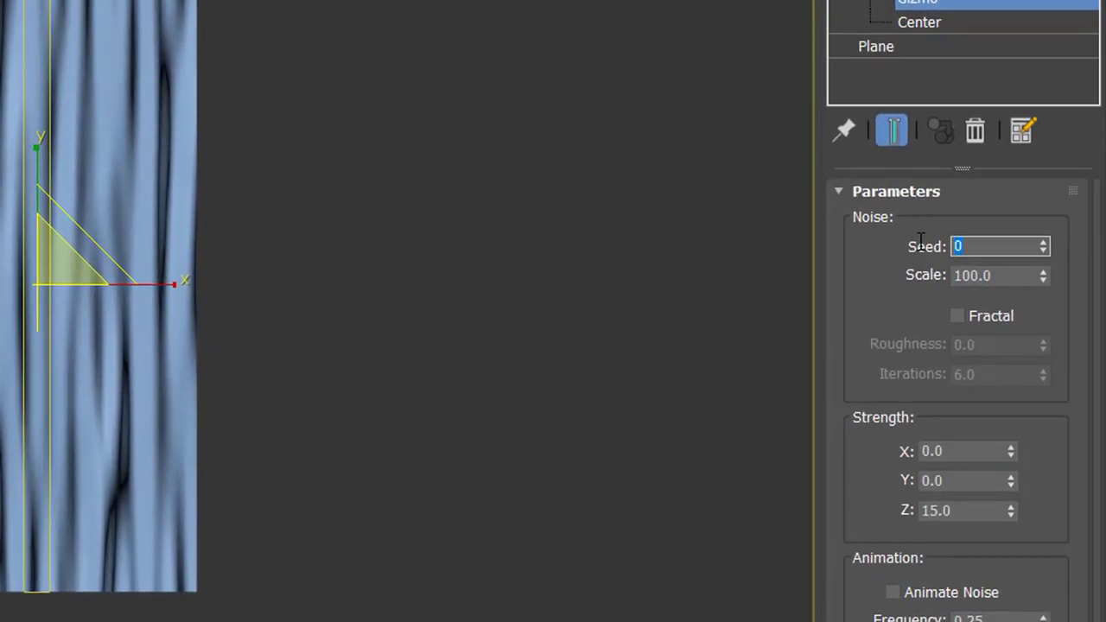
{"action": "type", "text": "10"}
{"action": "key", "text": "Return"}
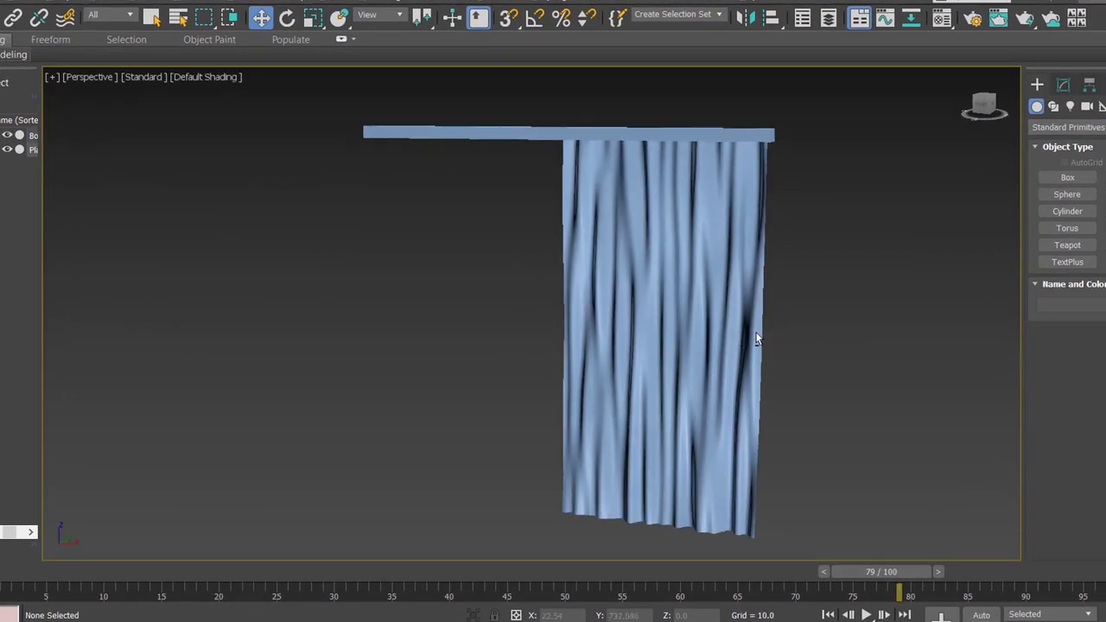
Place a copy of the curtain, Plane003, to the left of the original under the rod
{"action": "middle_click_drag", "start_coordinate": [729, 348], "coordinate": [798, 366], "text": "alt"}
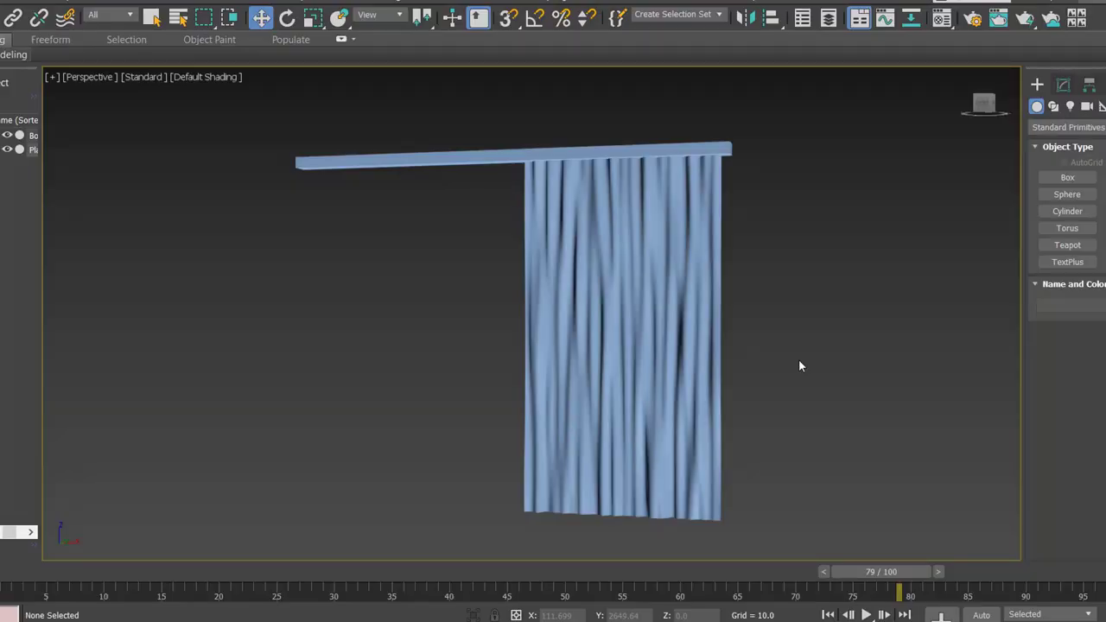
{"action": "left_click", "coordinate": [609, 342]}
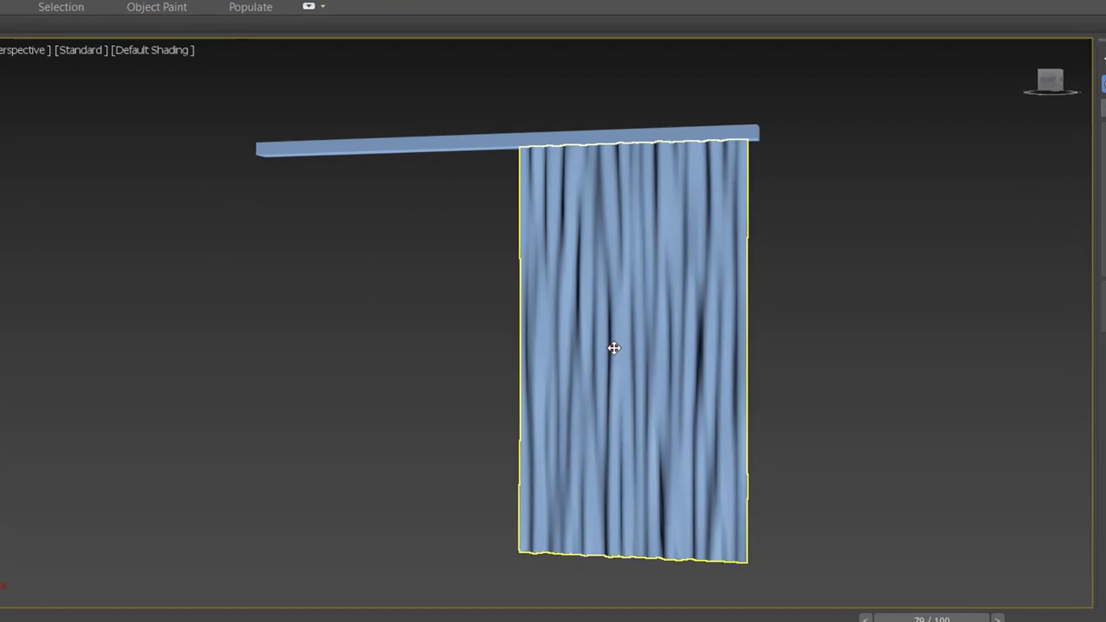
{"action": "left_click", "coordinate": [614, 347]}
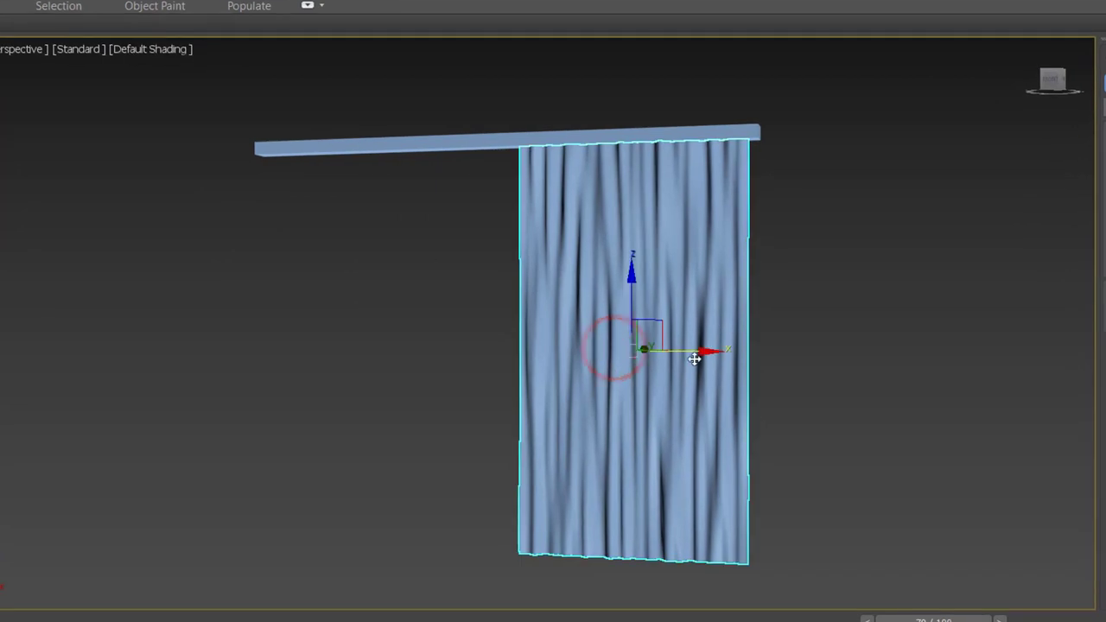
{"action": "left_click_drag", "start_coordinate": [694, 354], "coordinate": [429, 367], "text": "shift"}
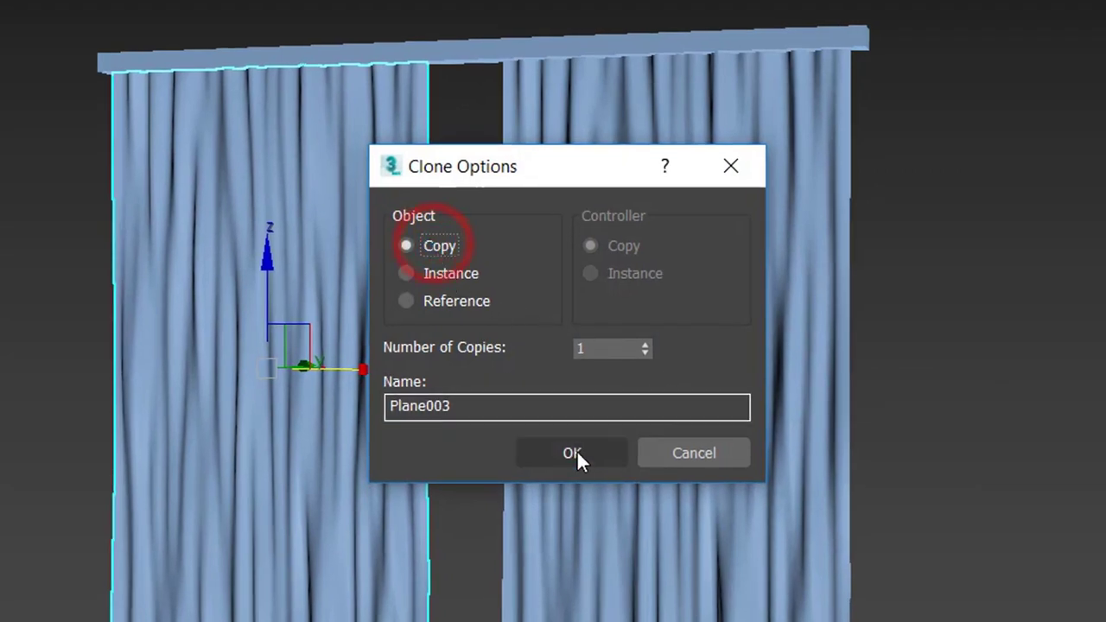
{"action": "left_click", "coordinate": [573, 453]}
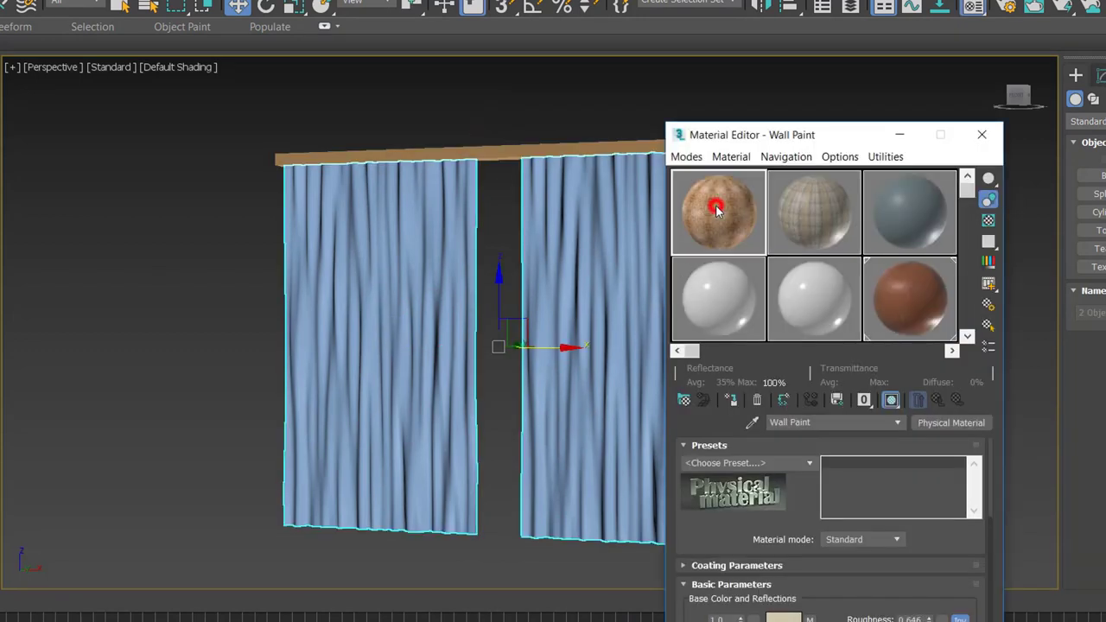
Apply the patterned brown 'curtain' material to both curtains and frame them in view
{"action": "left_click", "coordinate": [731, 399]}
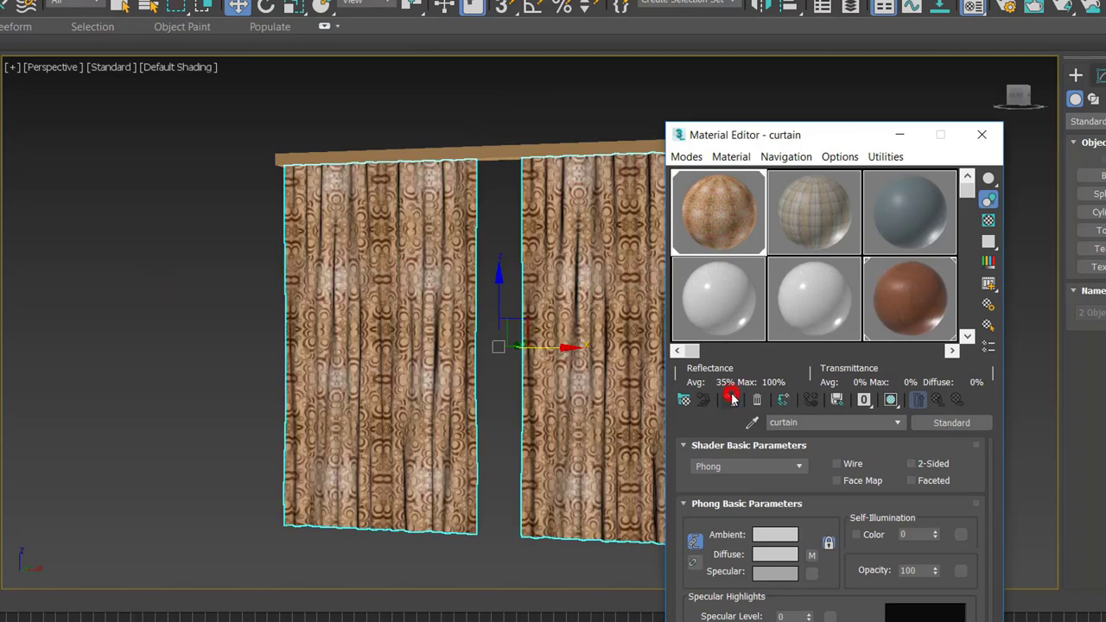
{"action": "left_click", "coordinate": [988, 143]}
{"action": "left_click", "coordinate": [815, 141]}
{"action": "scroll", "coordinate": [718, 341], "scroll_direction": "up", "scroll_amount": 5}
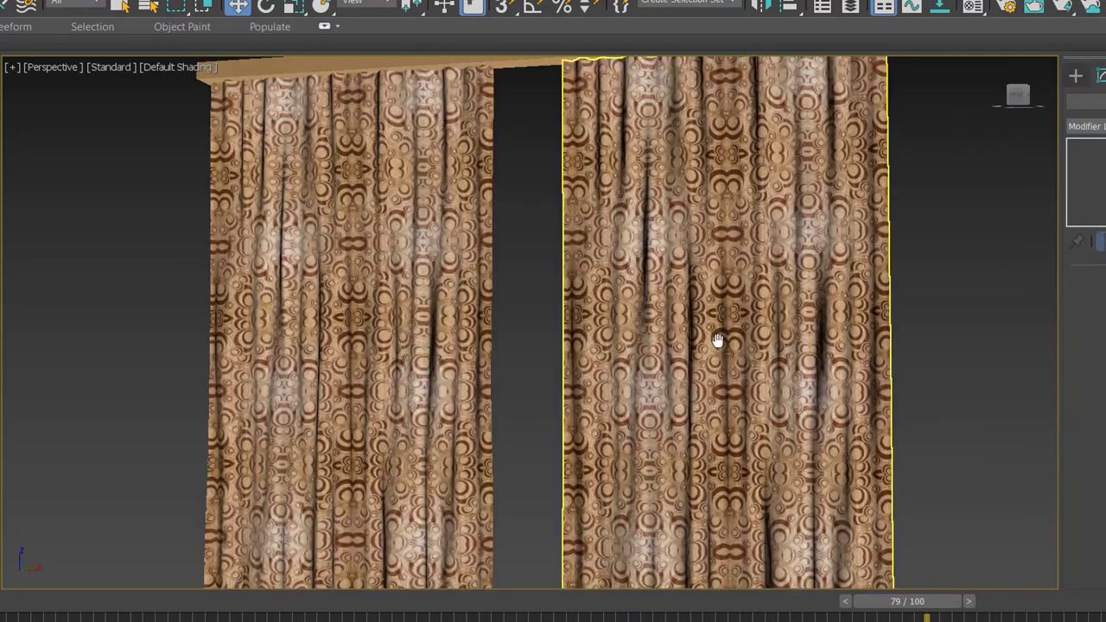
{"action": "scroll", "coordinate": [717, 341], "scroll_direction": "down", "scroll_amount": 5}
{"action": "middle_click_drag", "start_coordinate": [748, 336], "coordinate": [662, 370]}
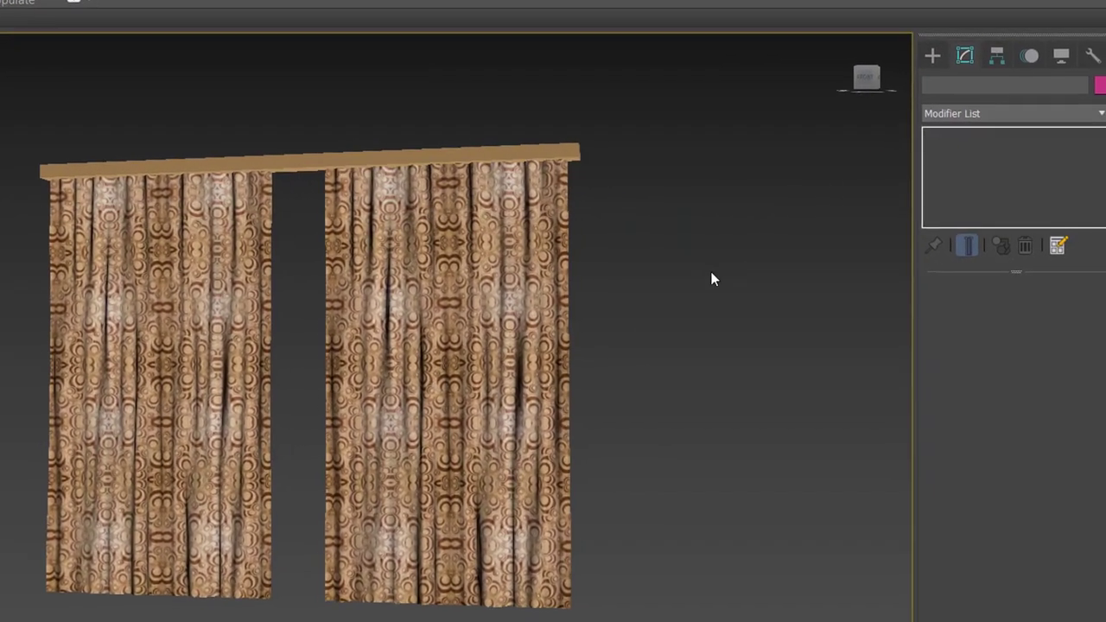
Turn on Animate Noise for both curtains and play the animation
{"action": "left_click", "coordinate": [540, 311]}
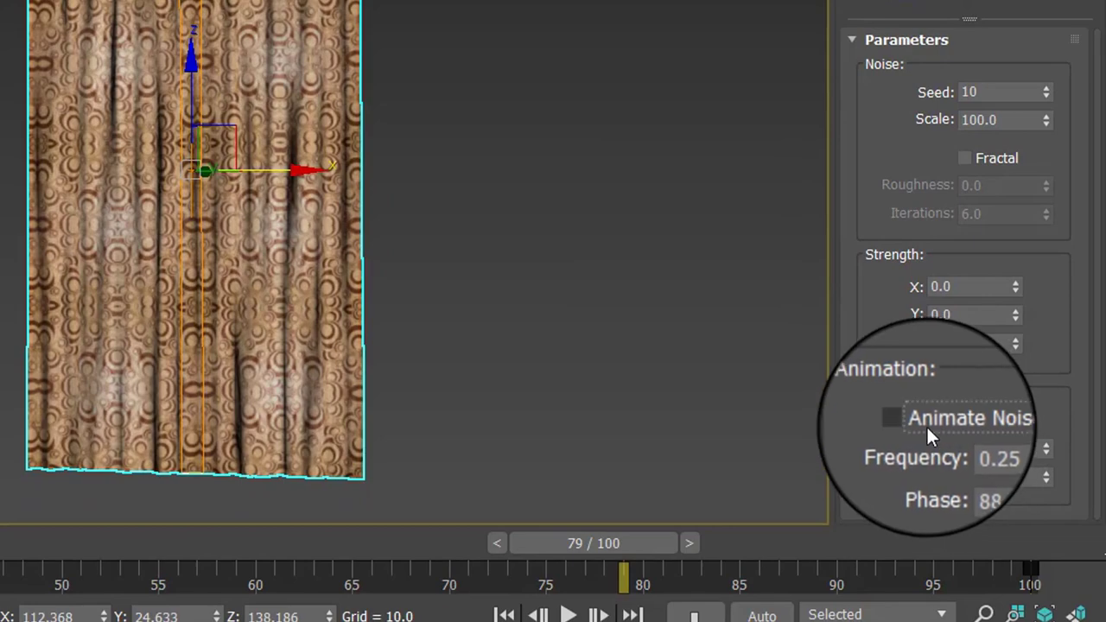
{"action": "left_click", "coordinate": [927, 421]}
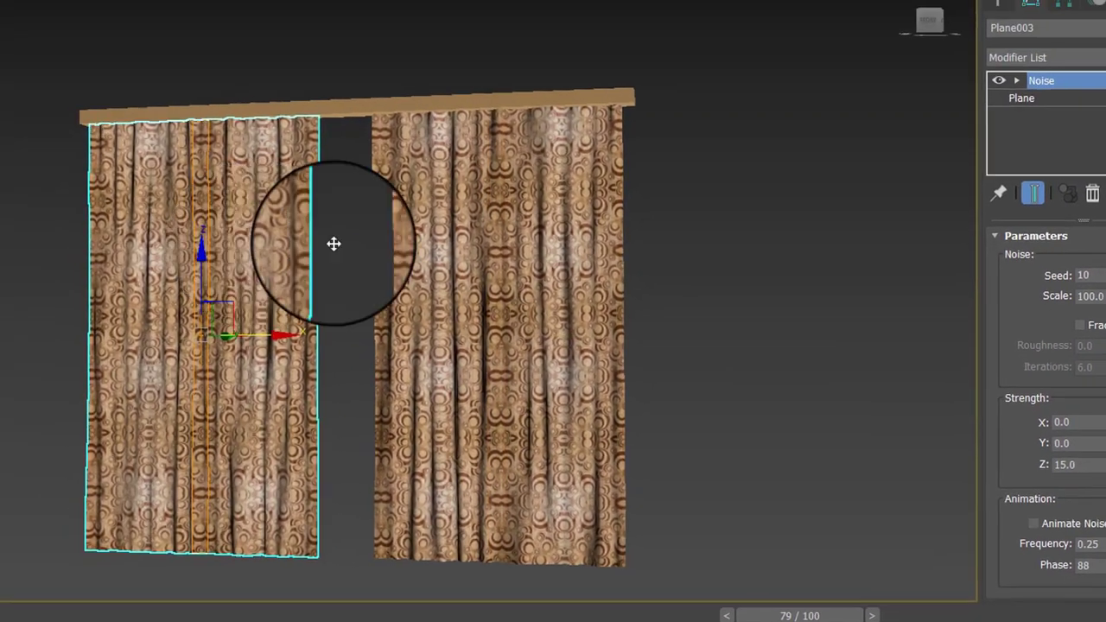
{"action": "left_click", "coordinate": [1019, 479]}
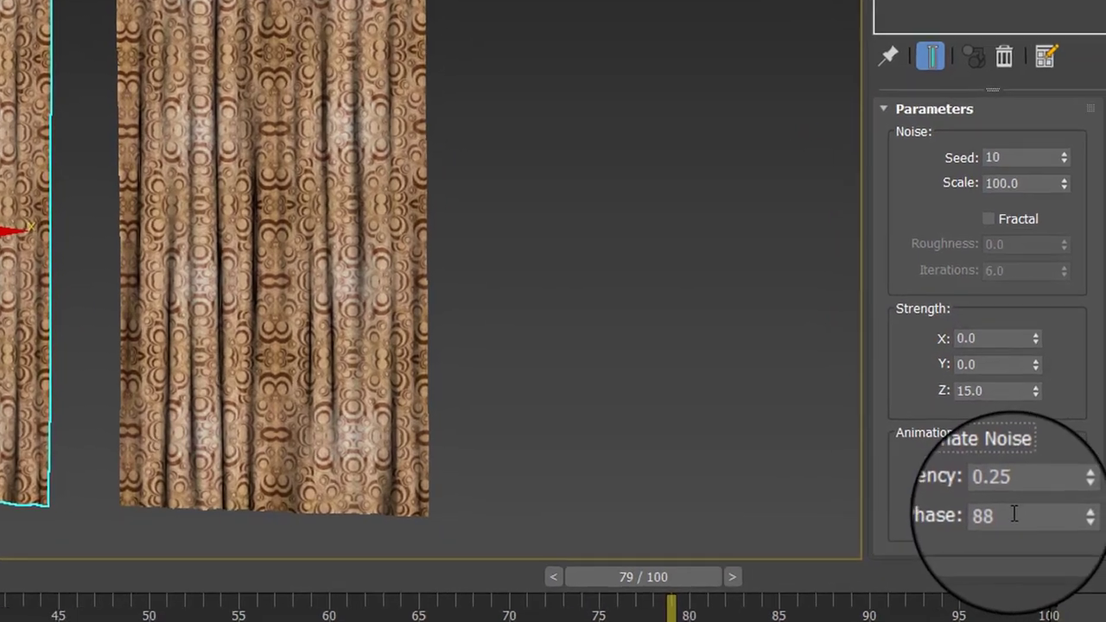
{"action": "double_click", "coordinate": [972, 513]}
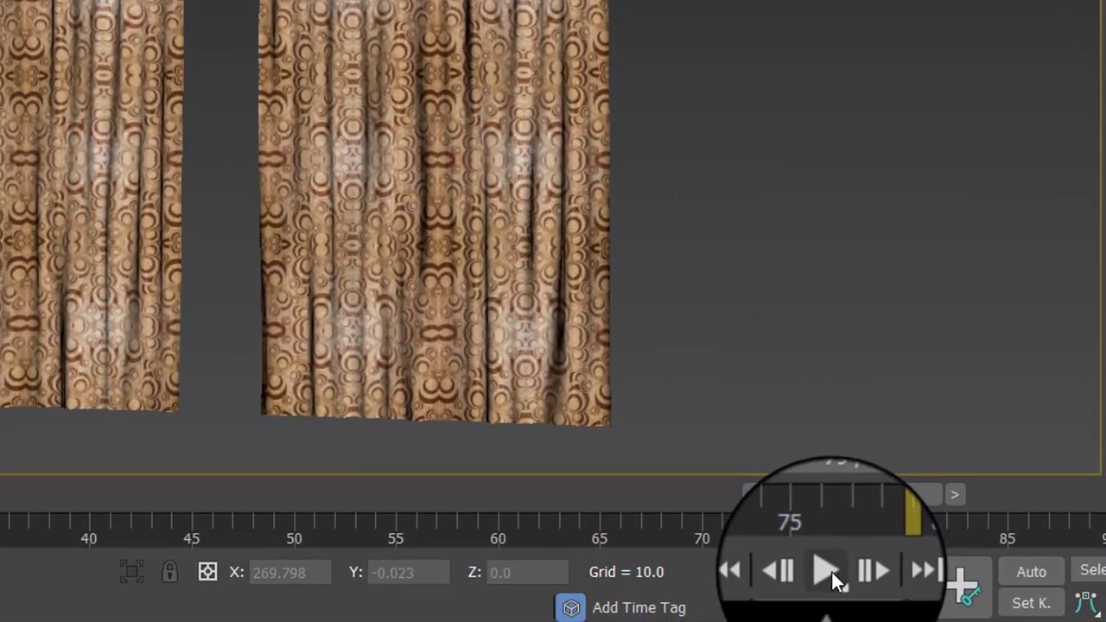
{"action": "left_click", "coordinate": [950, 621]}
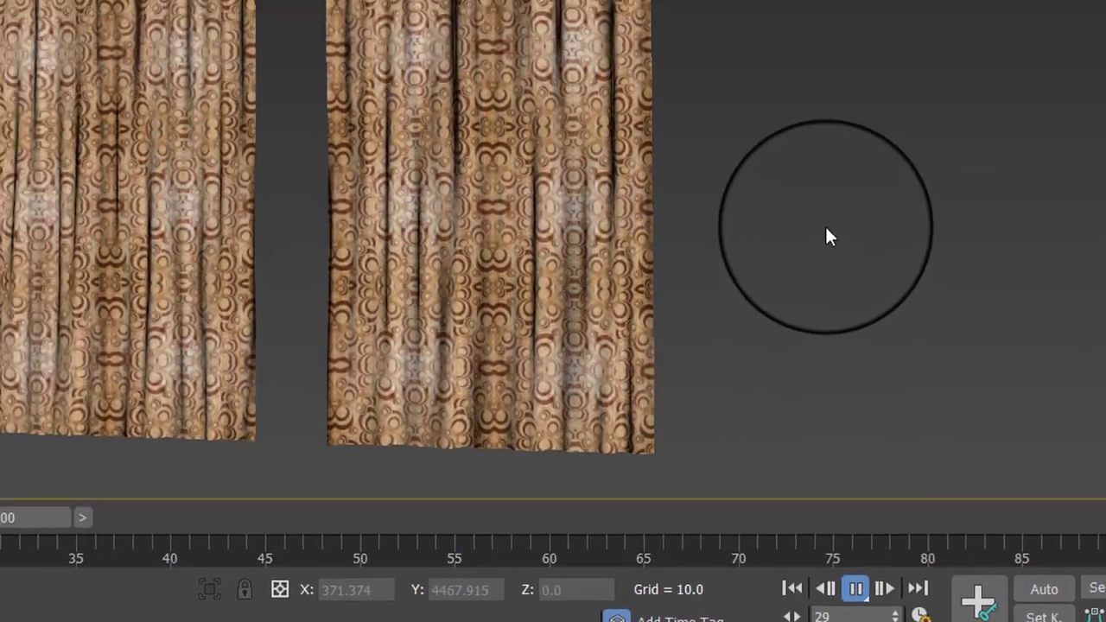